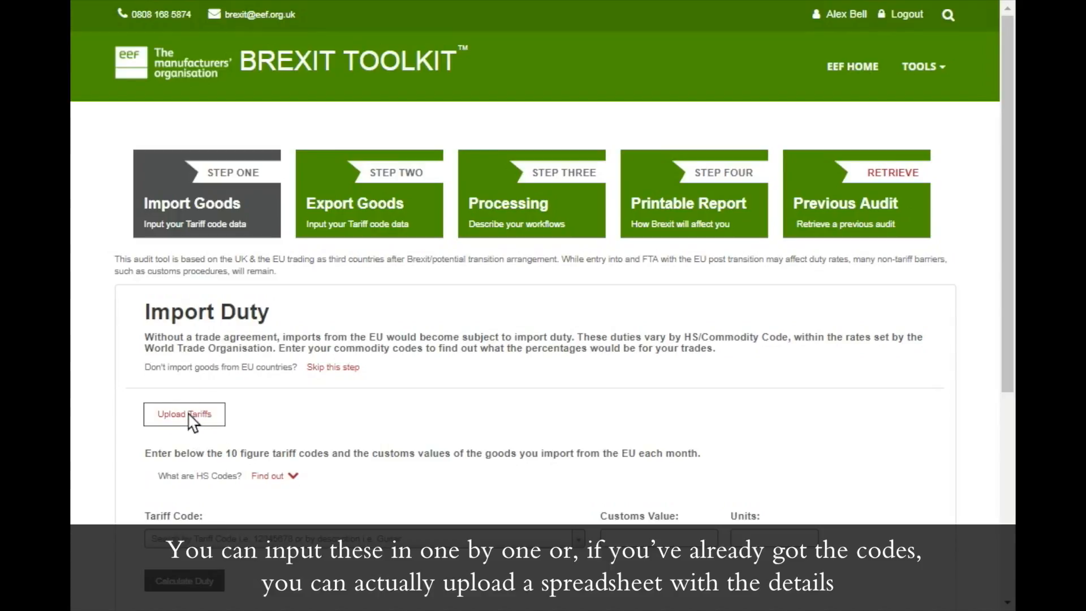
Step: Look over the spreadsheet upload option for import tariffs and its templates, and close it again
click(219, 409)
scroll(344, 391, down, 5)
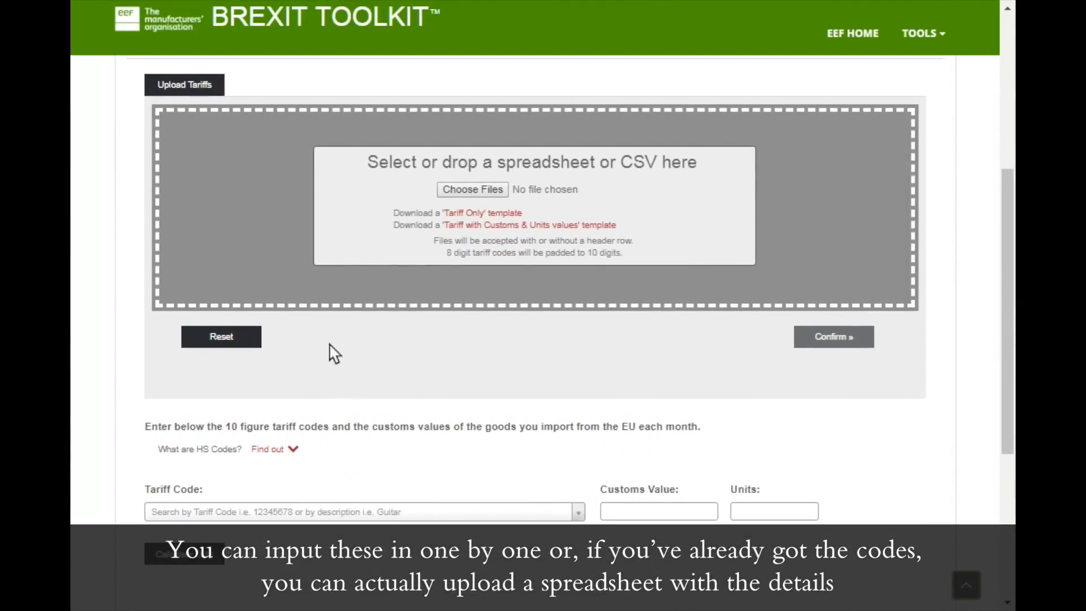
scroll(427, 342, up, 4)
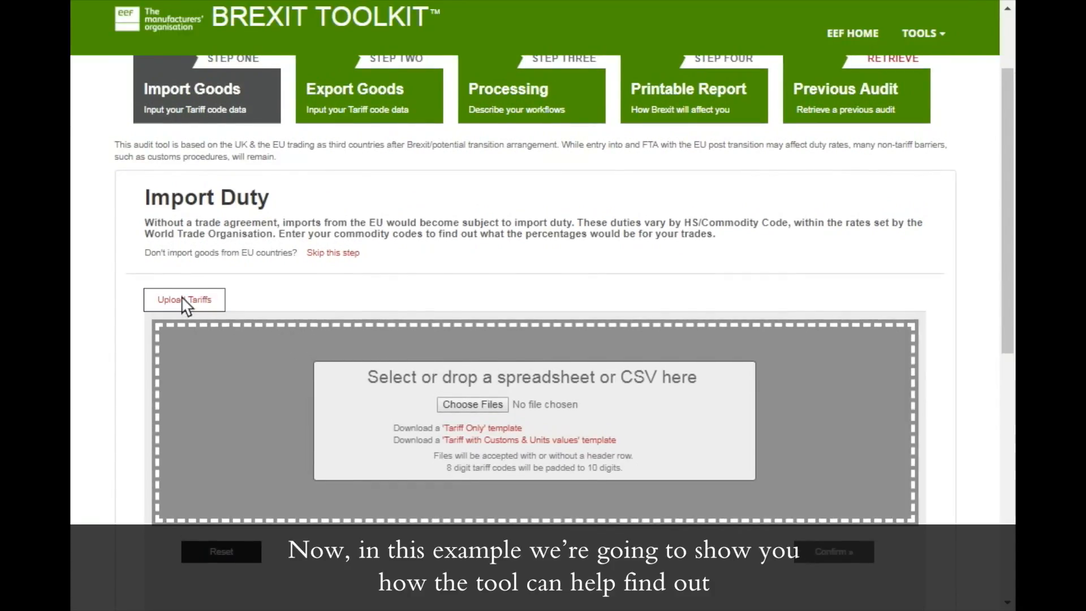
click(183, 301)
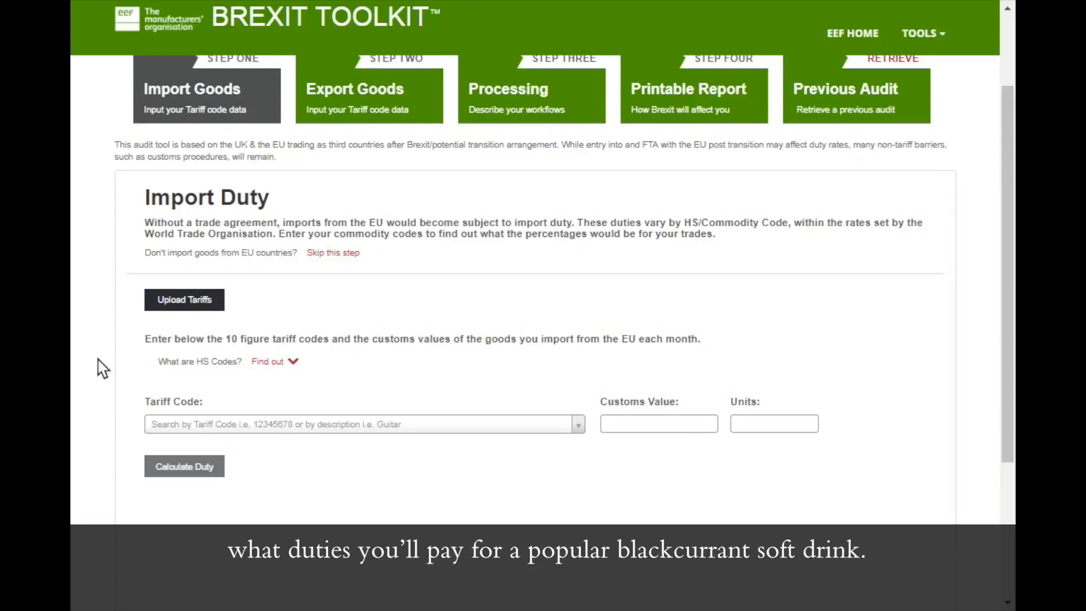
scroll(99, 362, up, 1)
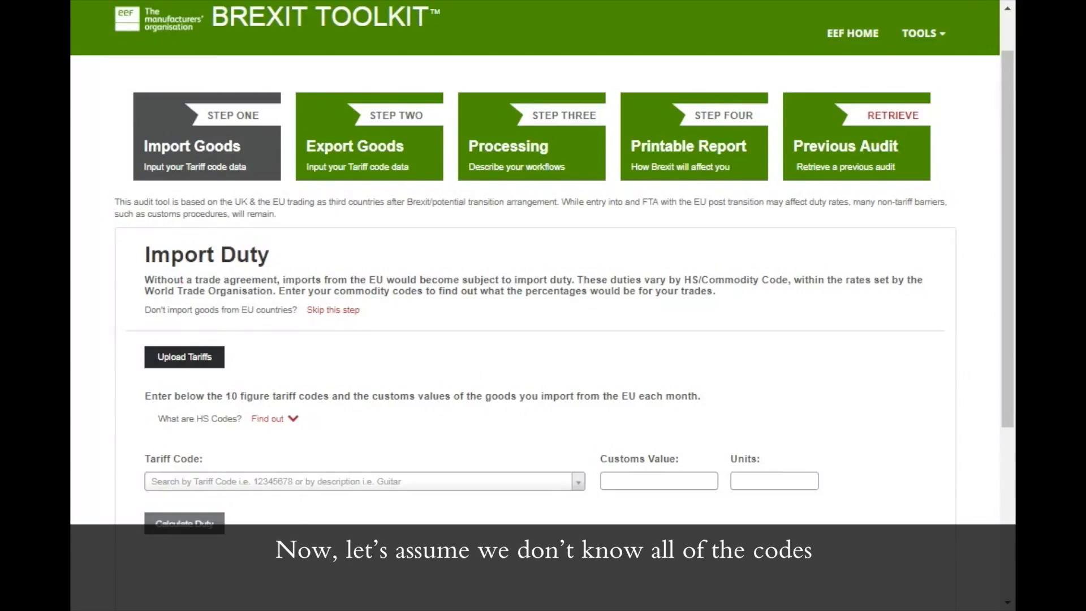
click(286, 482)
text(blackcurr)
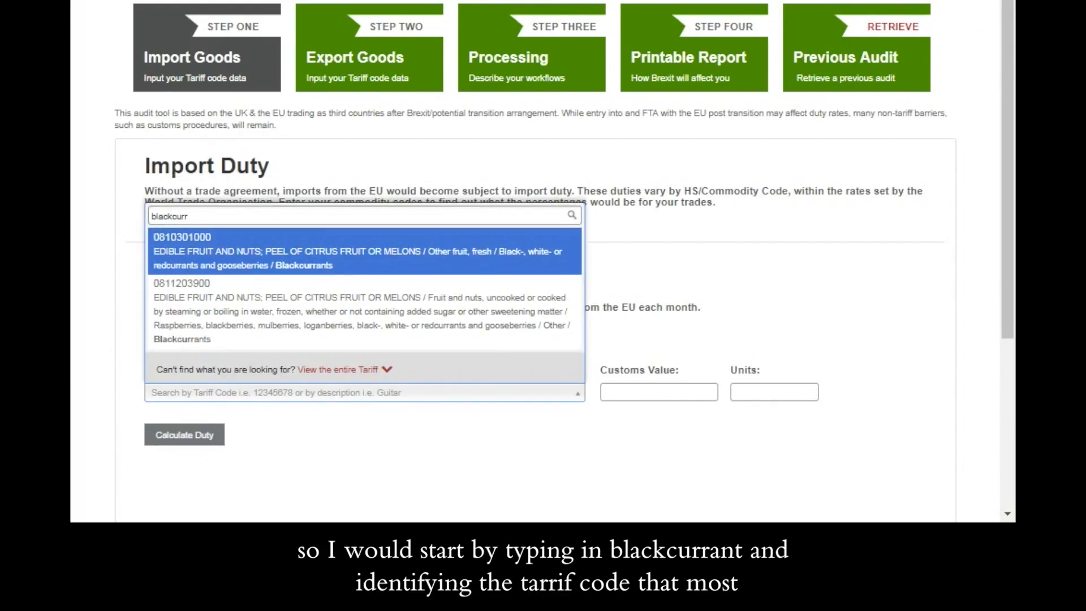
click(289, 251)
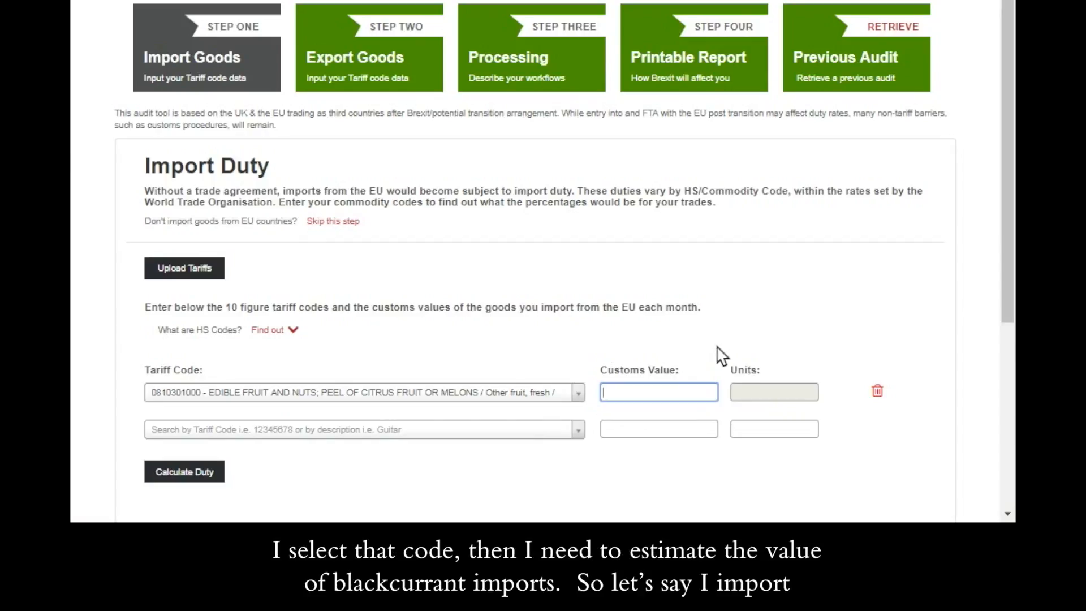
click(609, 391)
text(100000)
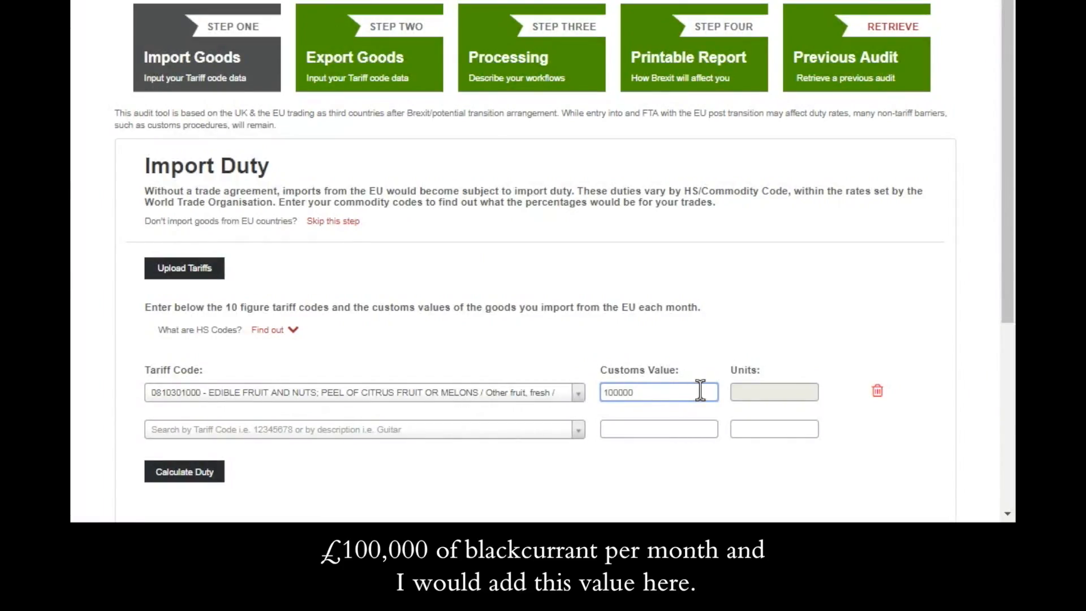
click(755, 391)
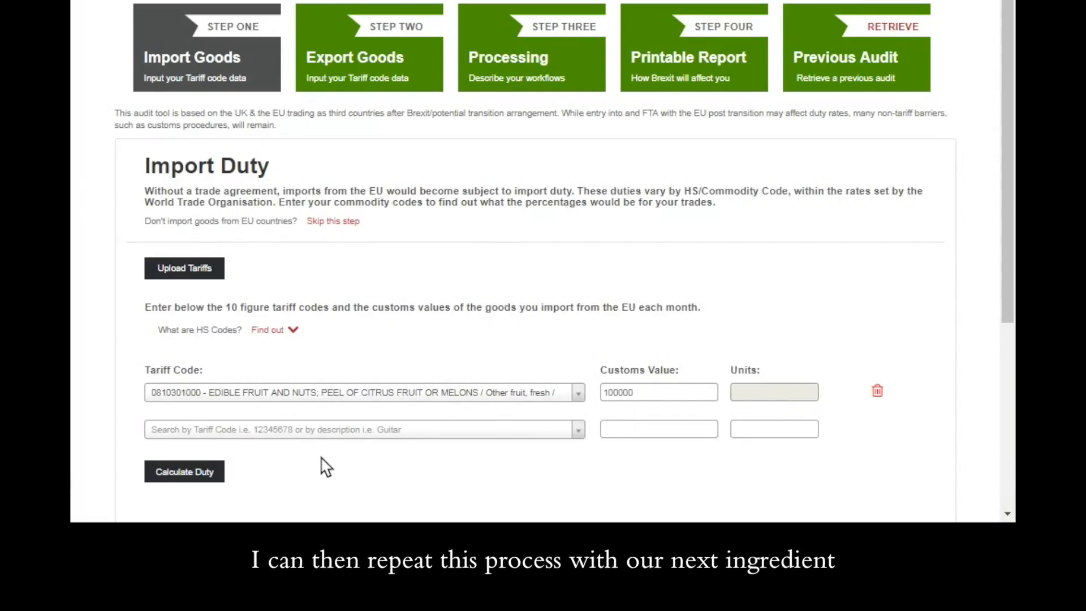
click(279, 432)
text(cane or beet)
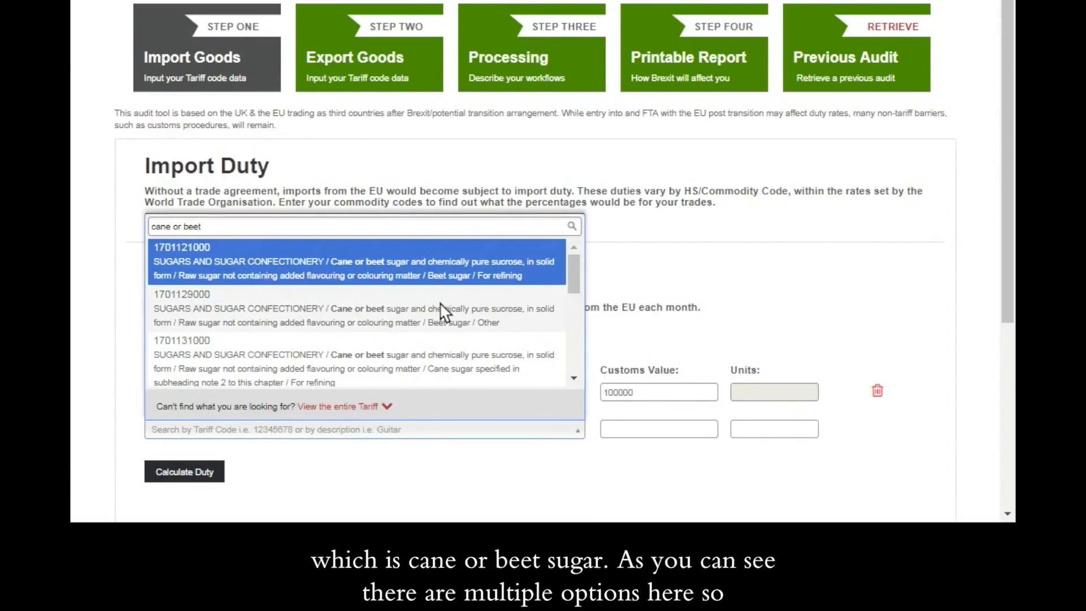
drag(571, 269, 571, 300)
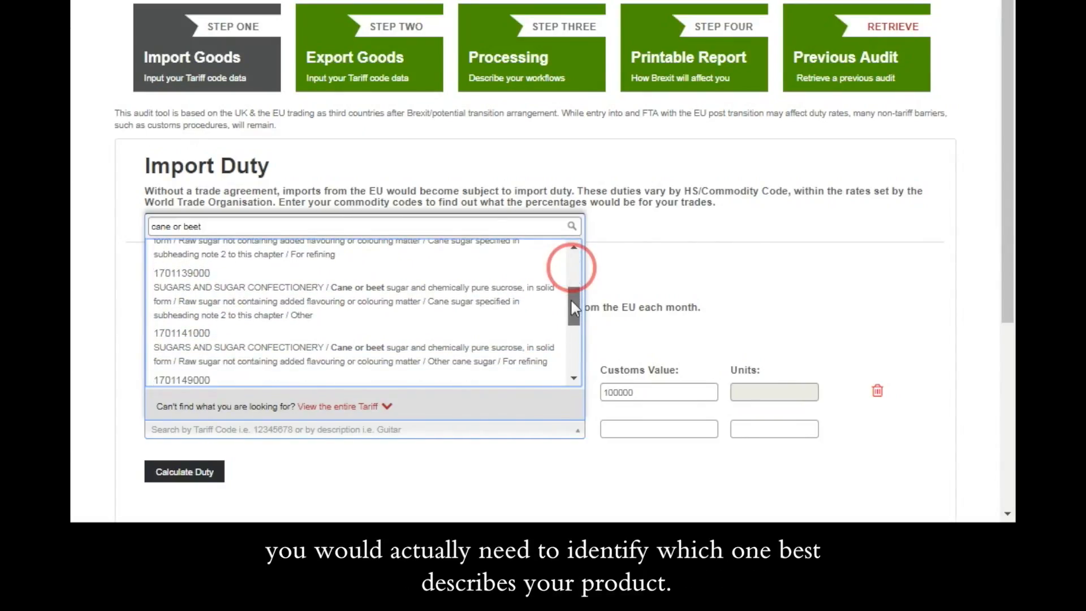
click(358, 310)
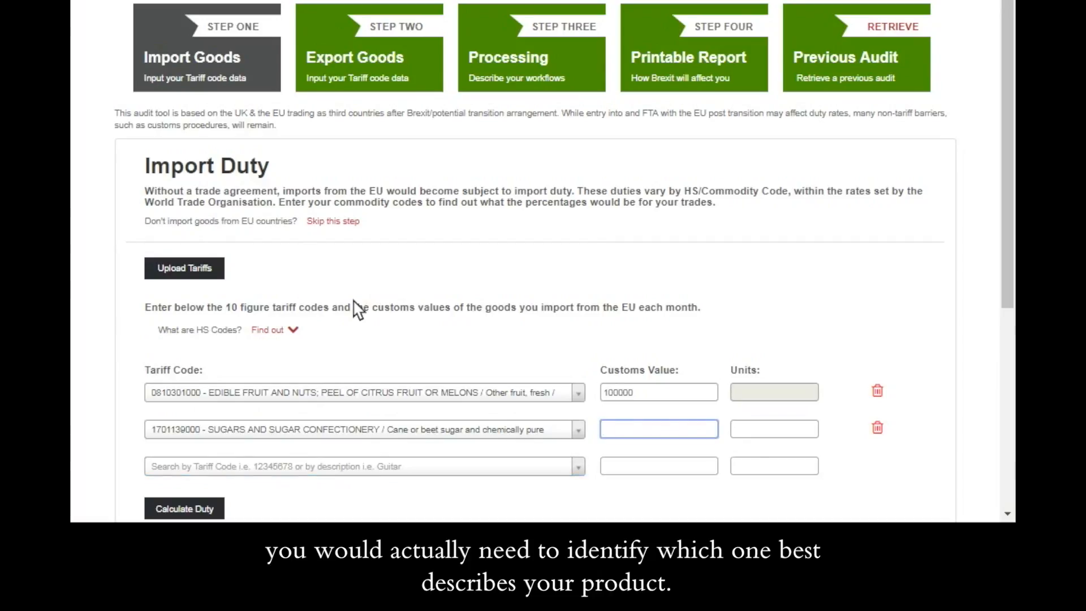
Step: Set the cane or beet sugar import's customs value to 50000 and its units to 50000
click(621, 428)
text(150)
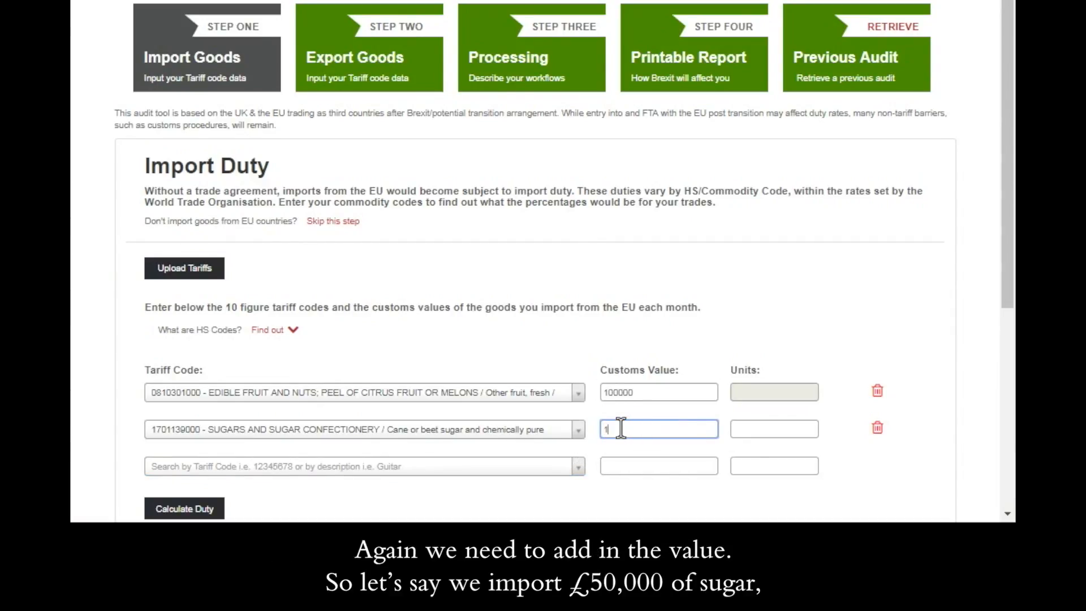
key(BackSpace)
key(BackSpace)
key(BackSpace)
text(50000)
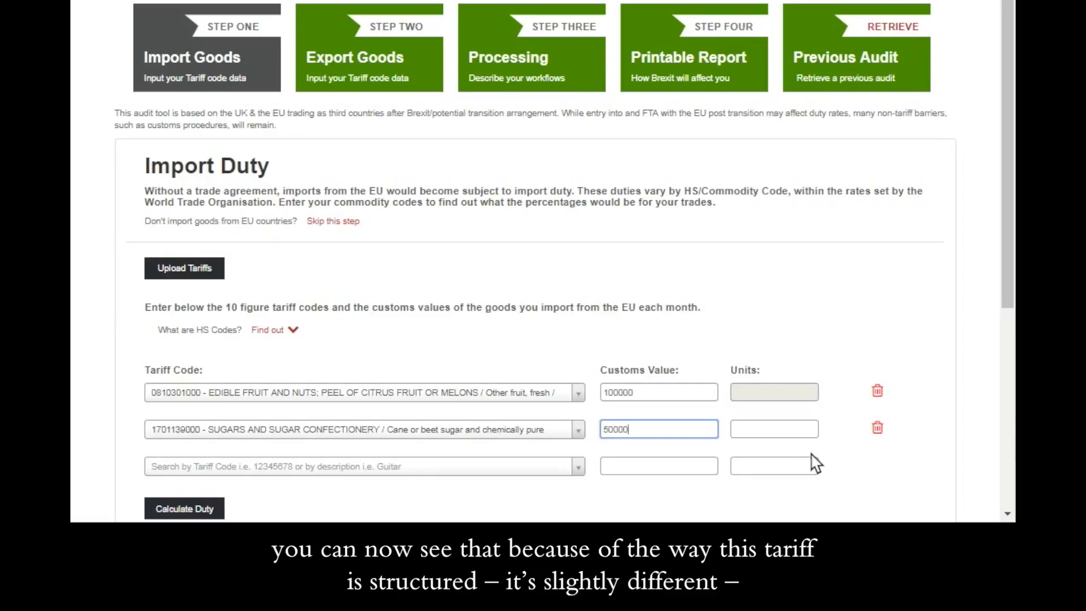
click(757, 427)
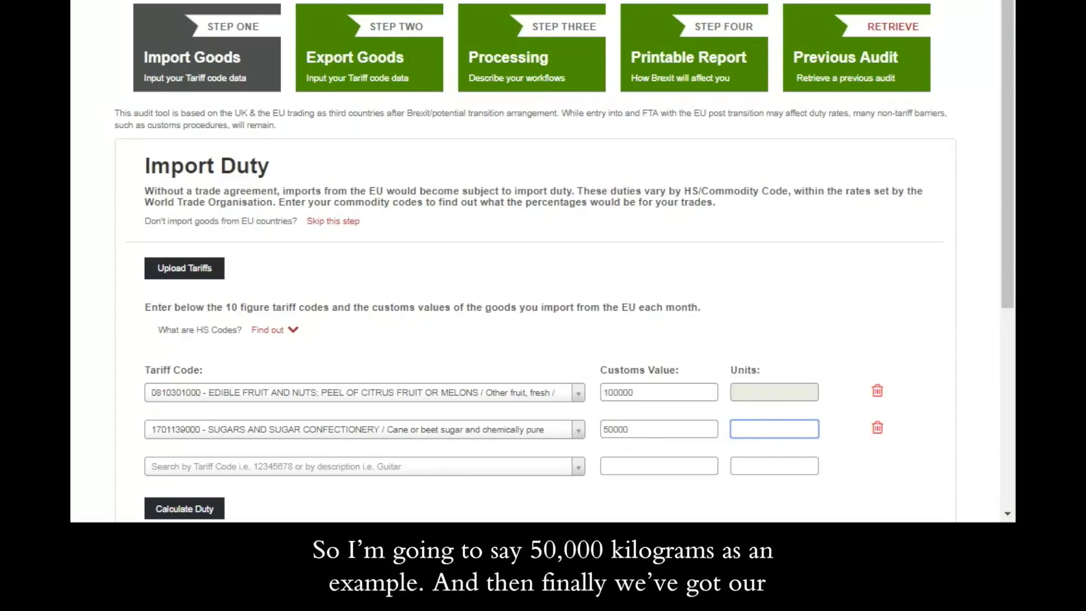
text(500000)
key(BackSpace)
click(384, 470)
text(vit)
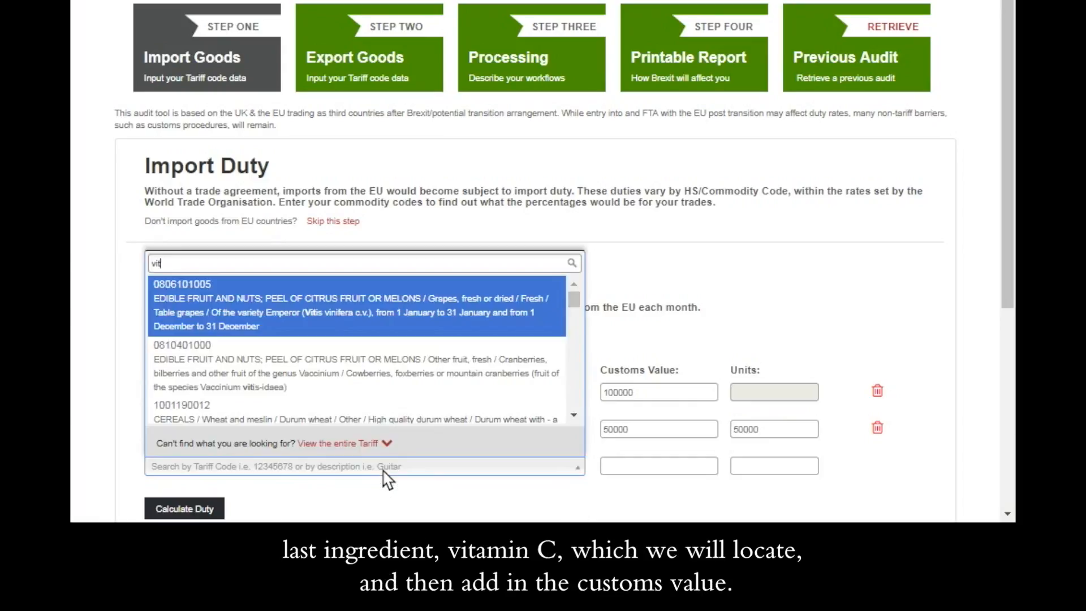
text(amin c)
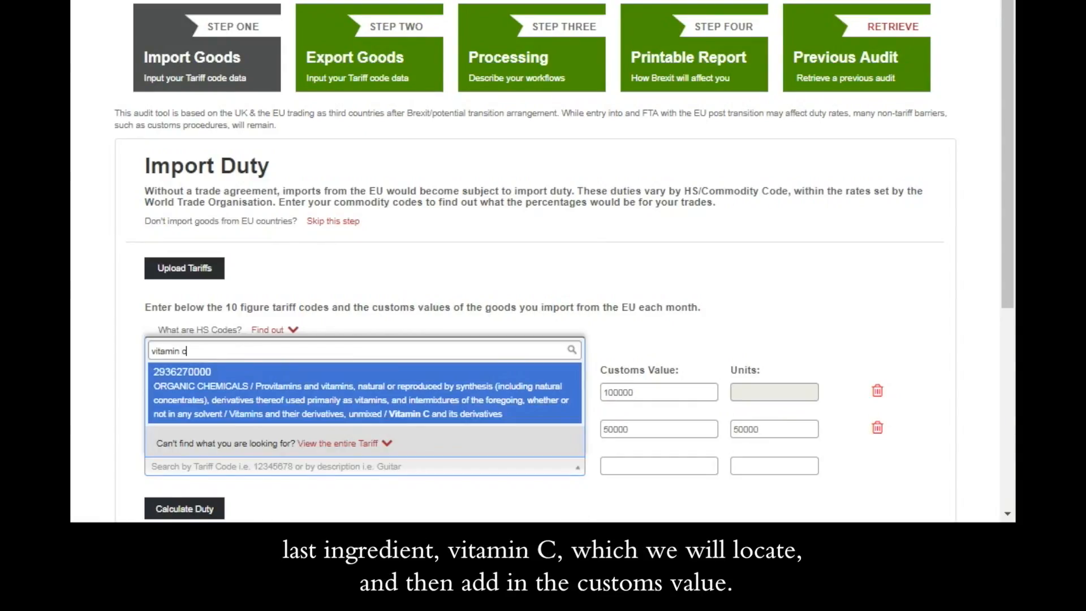
click(351, 411)
click(621, 467)
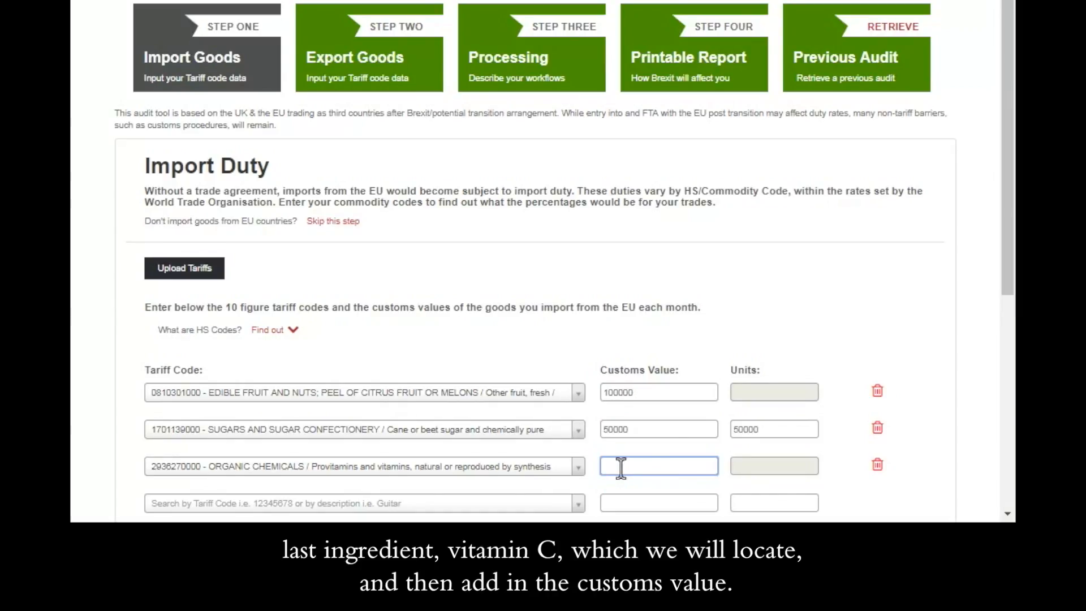
text(10000)
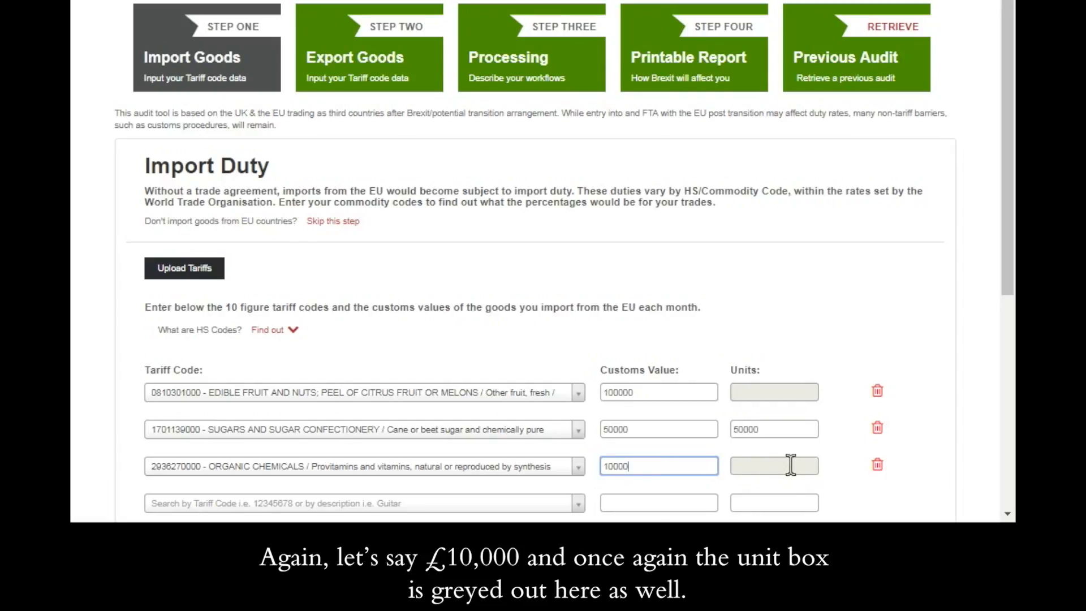
click(756, 465)
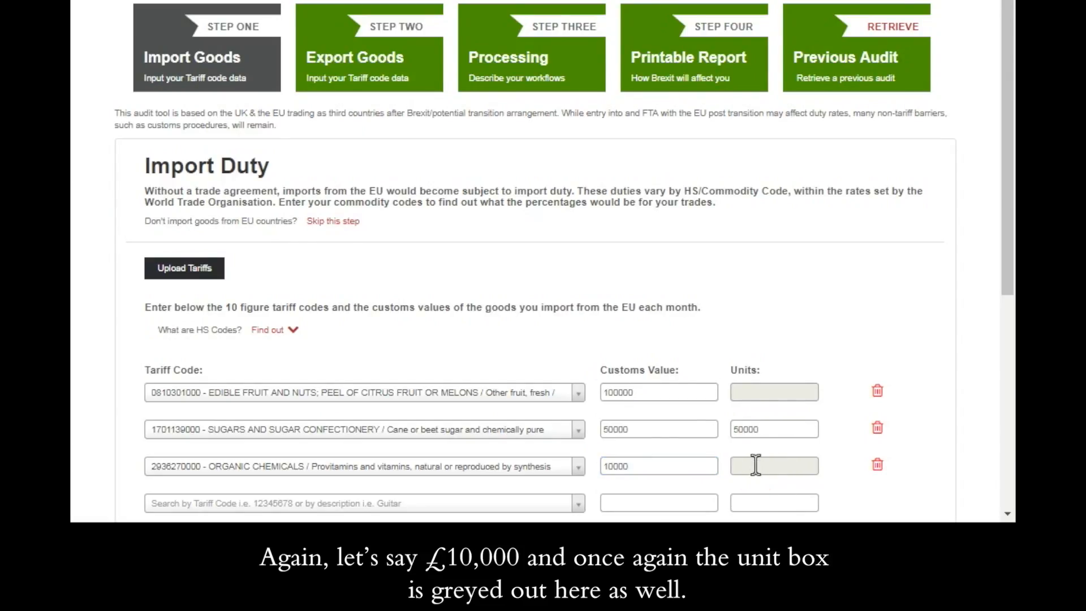
Step: Calculate the duty on the imported goods and proceed to the Export Goods stage
scroll(543, 339, down, 2)
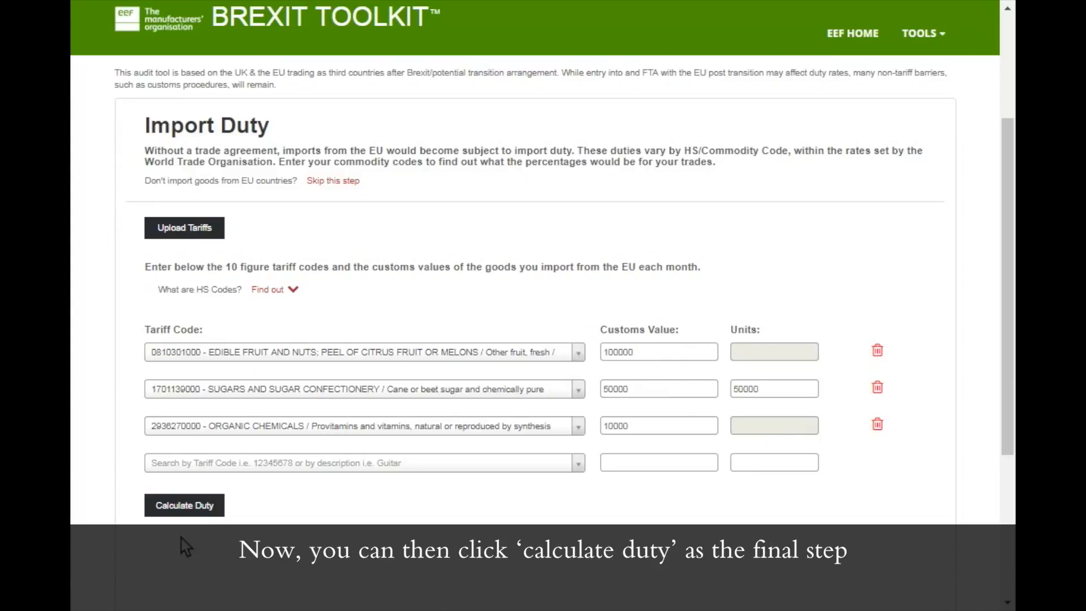
click(183, 508)
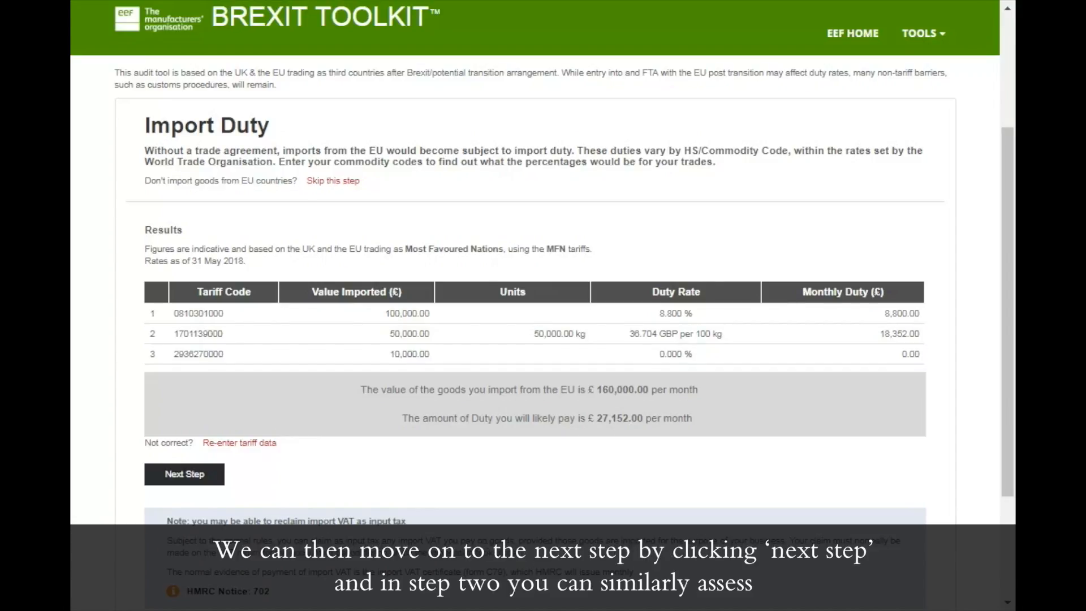
click(179, 481)
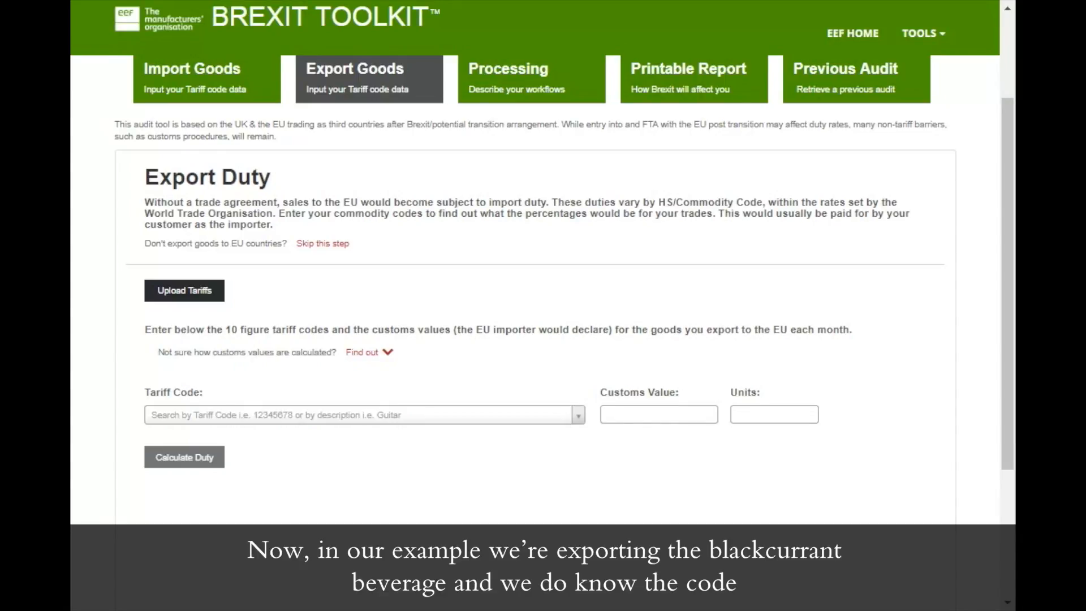
click(268, 417)
key(ctrl+v)
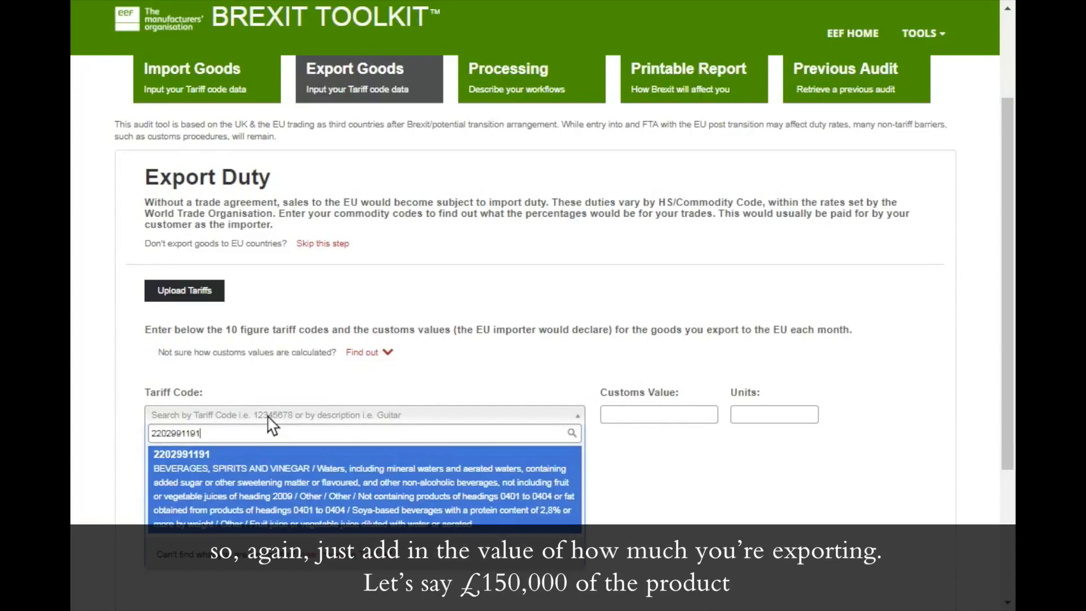
click(274, 471)
text(150000)
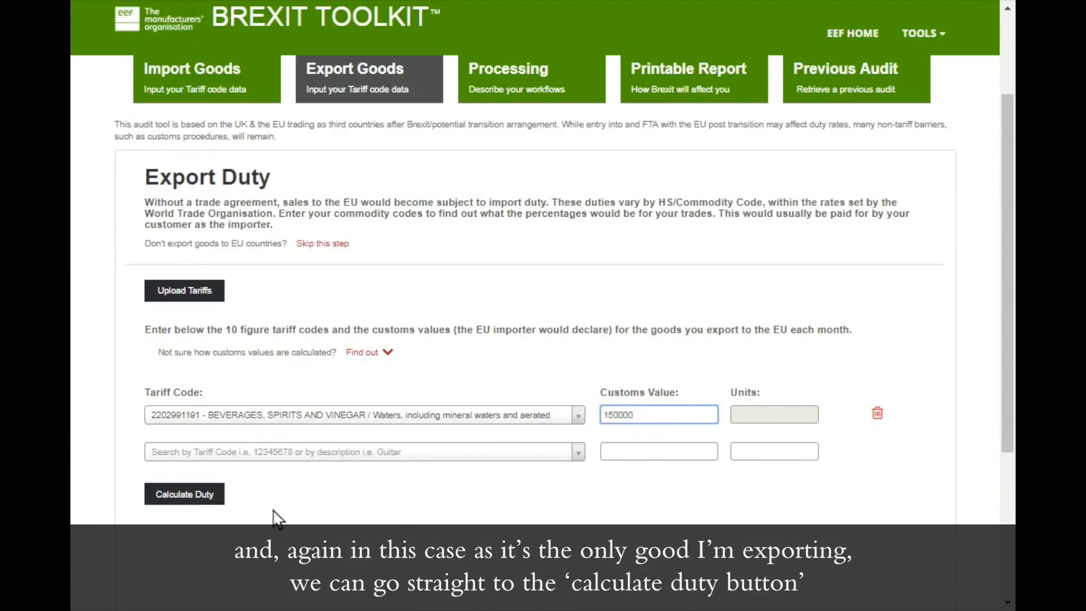
click(195, 500)
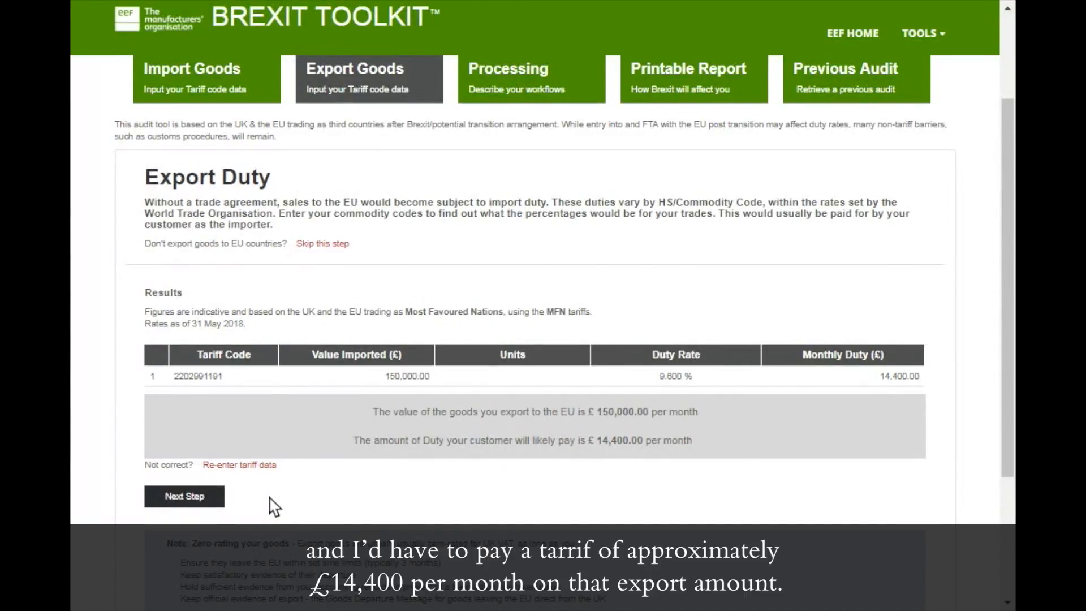
Step: Proceed to the Processing stage and answer Yes to sending goods to EU countries and to substantial manufacturing in the UK
click(178, 498)
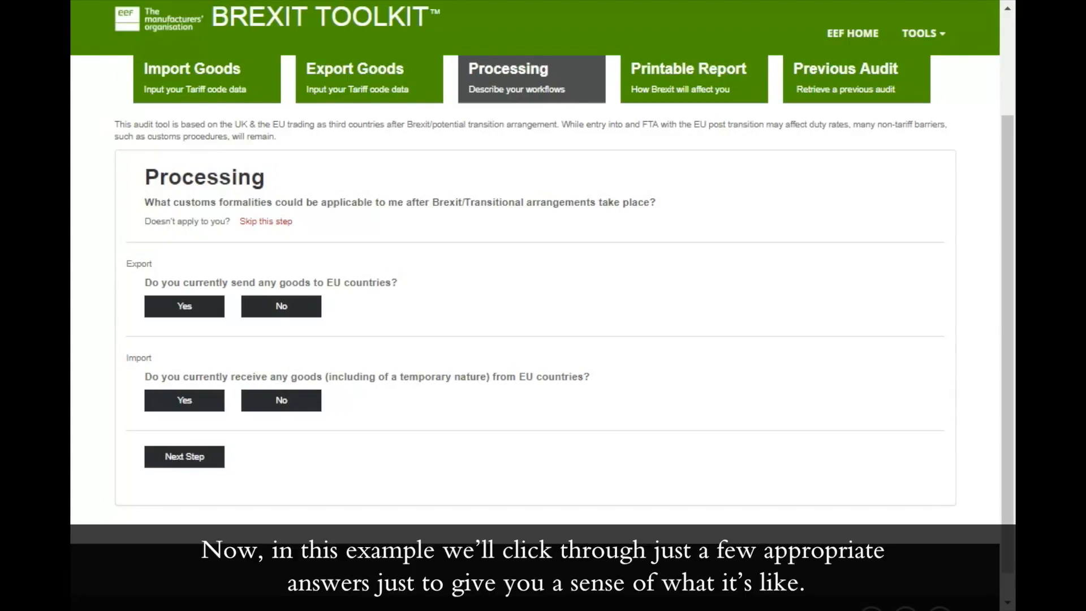
click(192, 306)
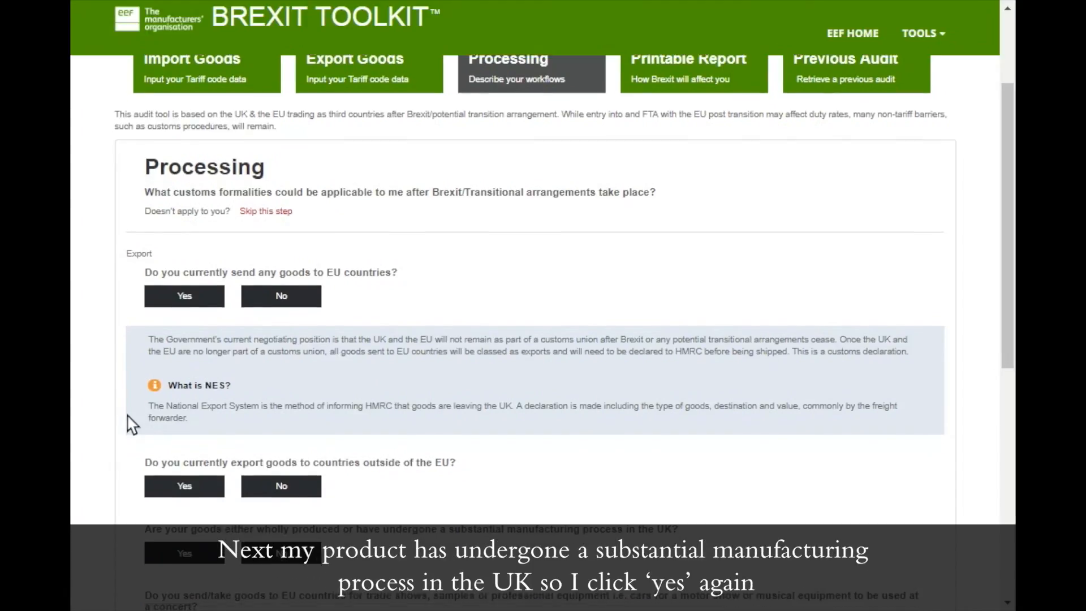
scroll(131, 424, down, 3)
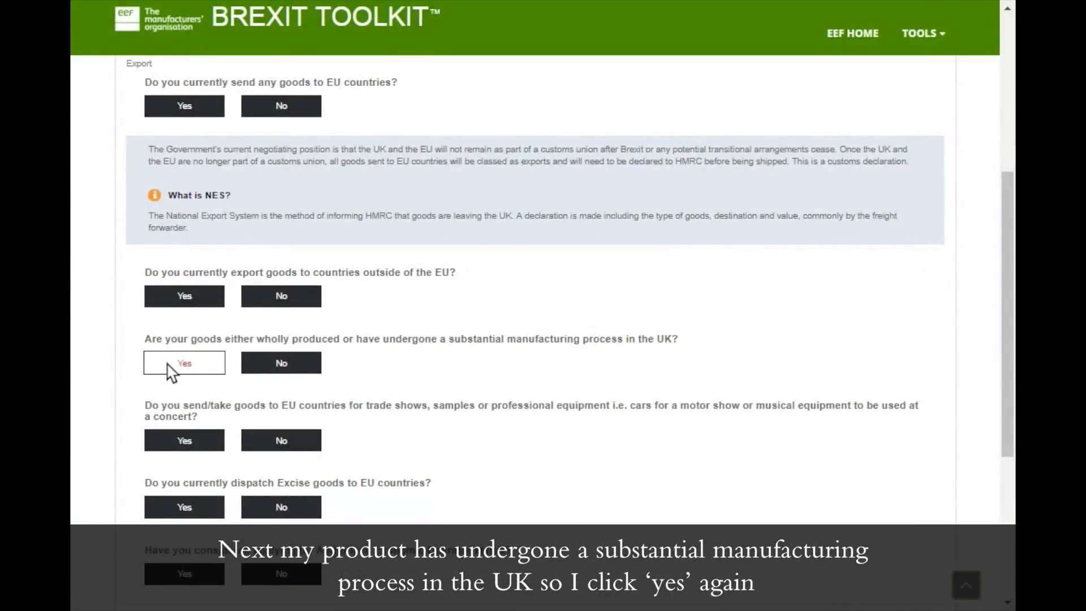
click(184, 364)
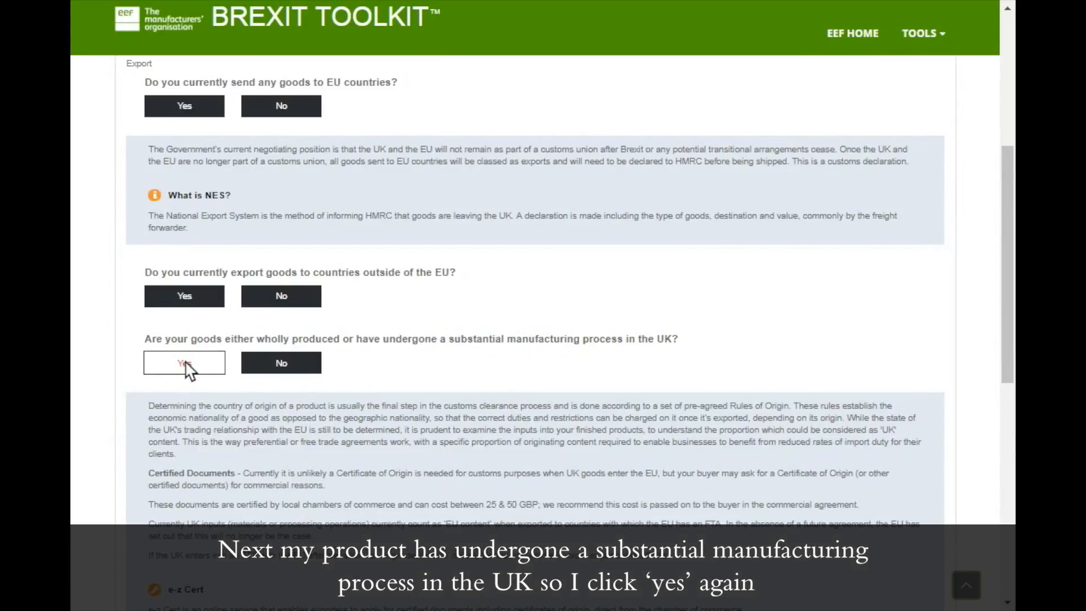
Step: Answer Yes to currently receiving goods from EU countries and review the import guidance provided
scroll(185, 364, down, 1)
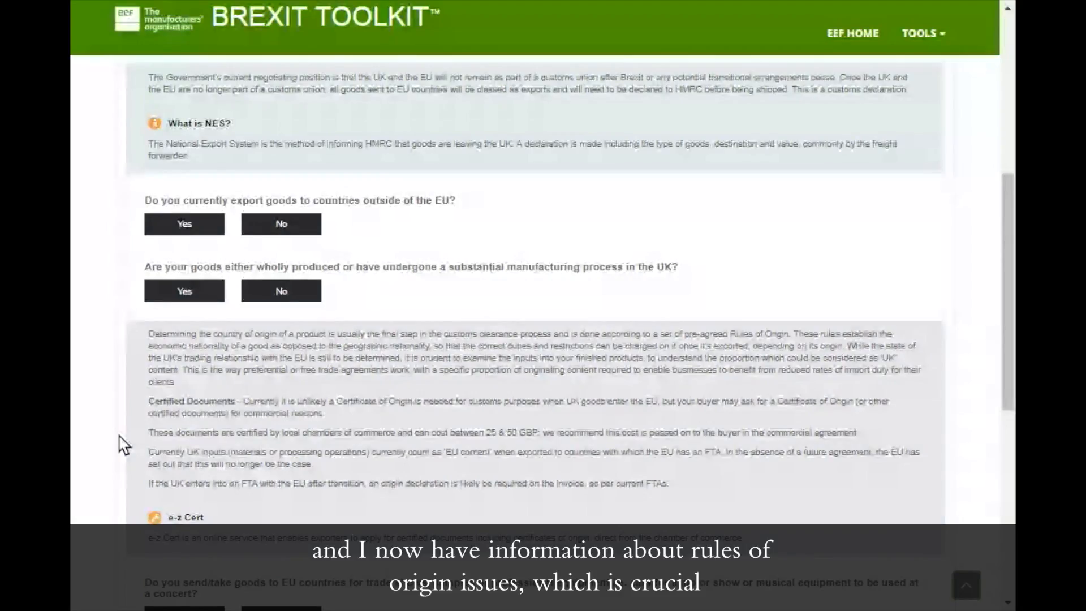
scroll(124, 445, down, 5)
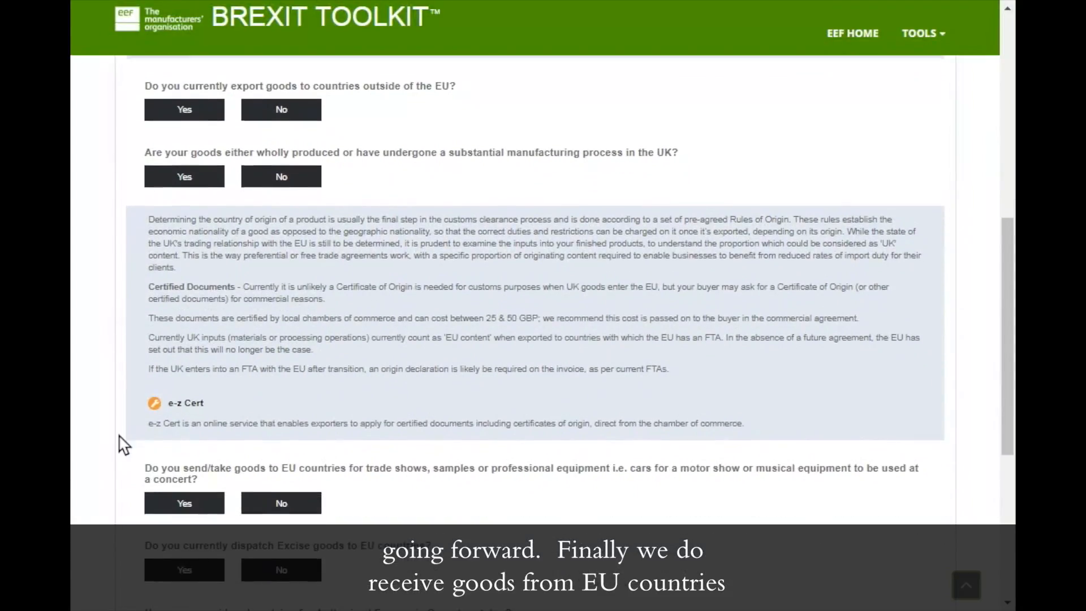
scroll(124, 445, down, 3)
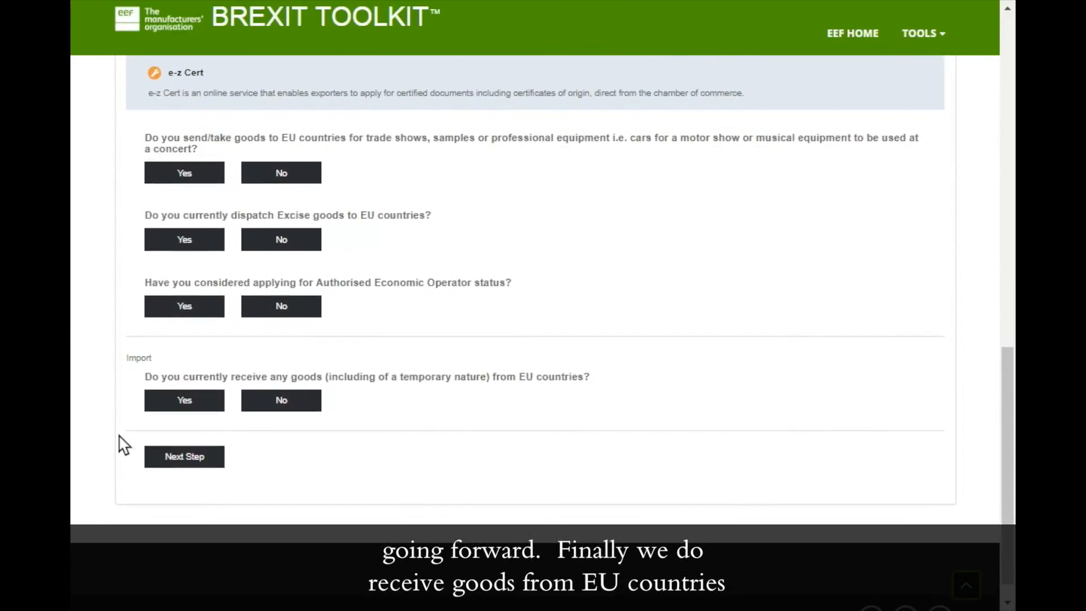
click(188, 406)
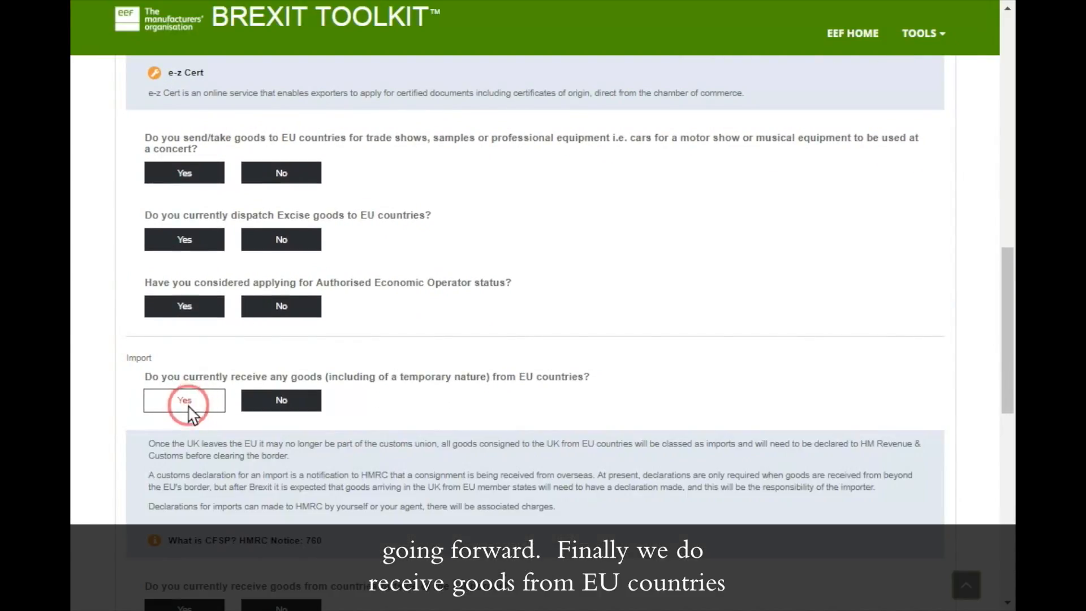
scroll(189, 407, down, 2)
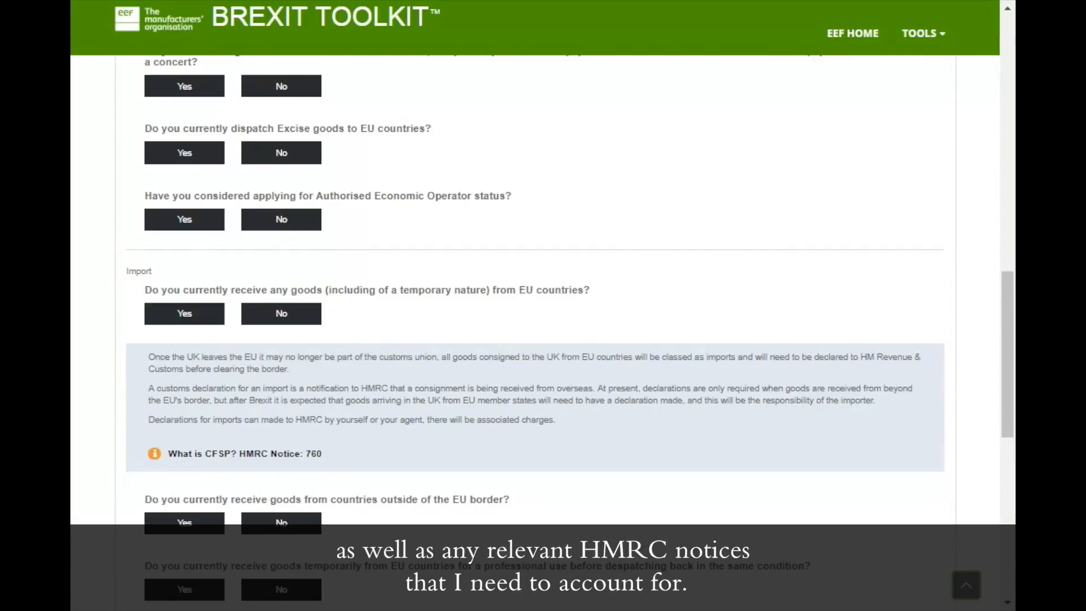
scroll(139, 377, down, 3)
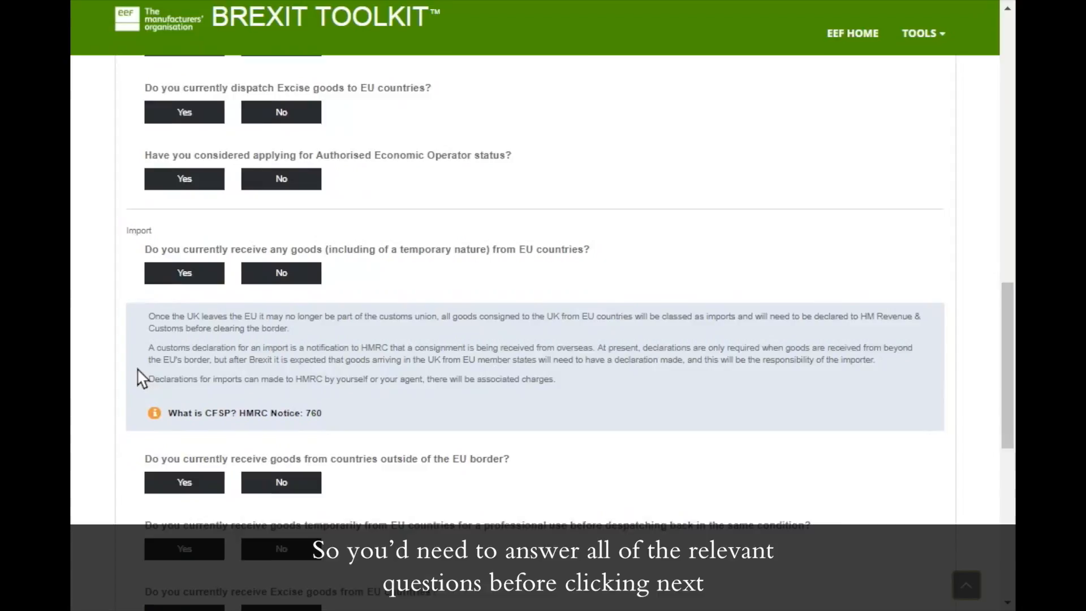
Step: Leave the remaining Processing questions unanswered and proceed to the Printable Report stage
scroll(139, 377, down, 6)
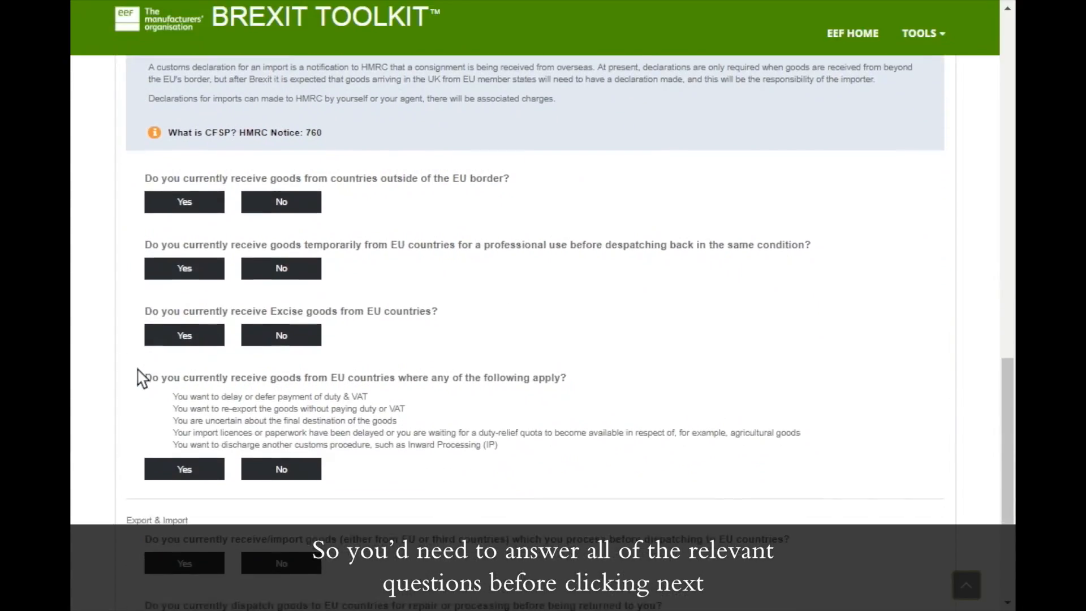
click(172, 432)
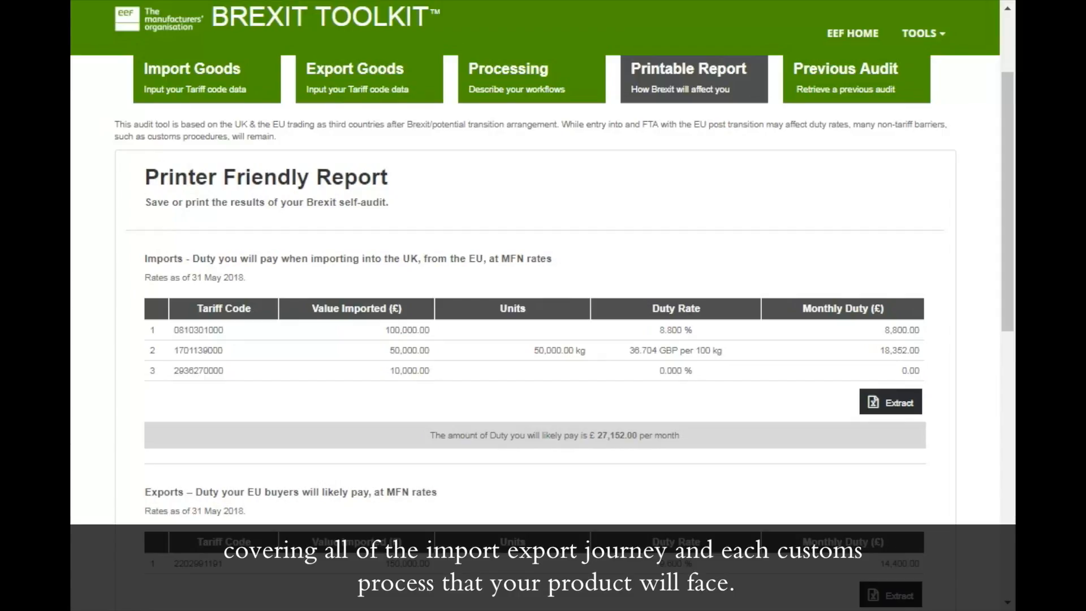
Step: Review the report's import and export duty tables, the shipment processing guidance and the options for extracting or generating a PDF
scroll(122, 390, down, 5)
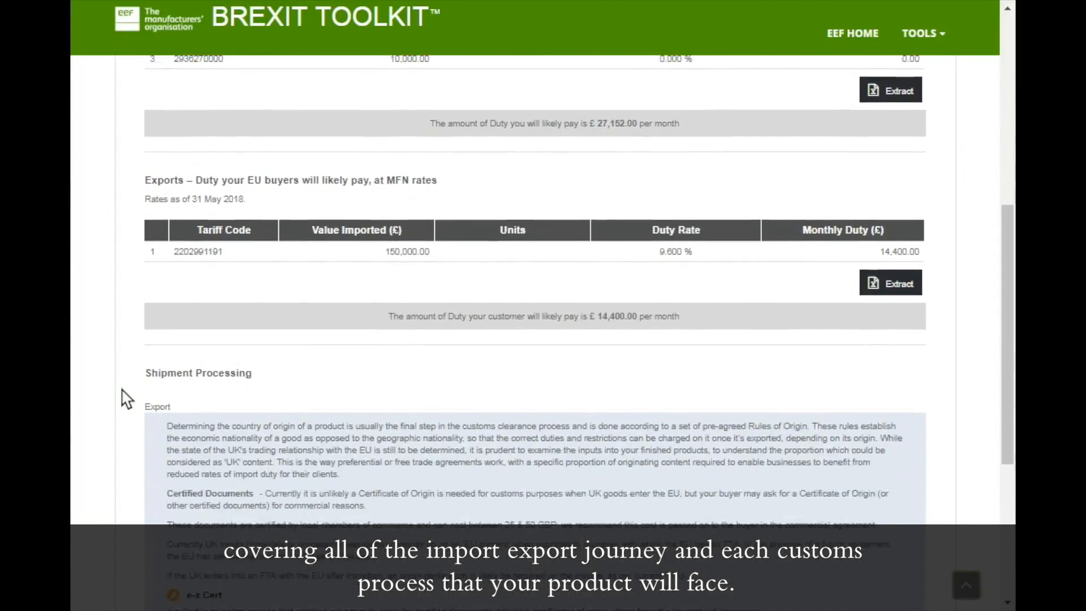
scroll(122, 396, down, 3)
scroll(122, 396, up, 5)
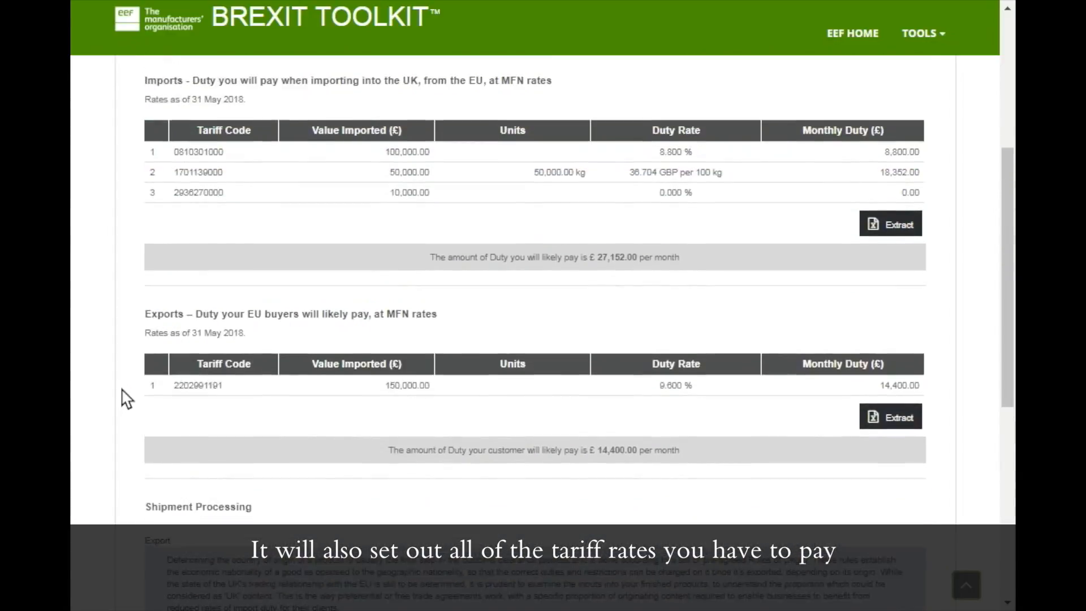
scroll(126, 397, up, 3)
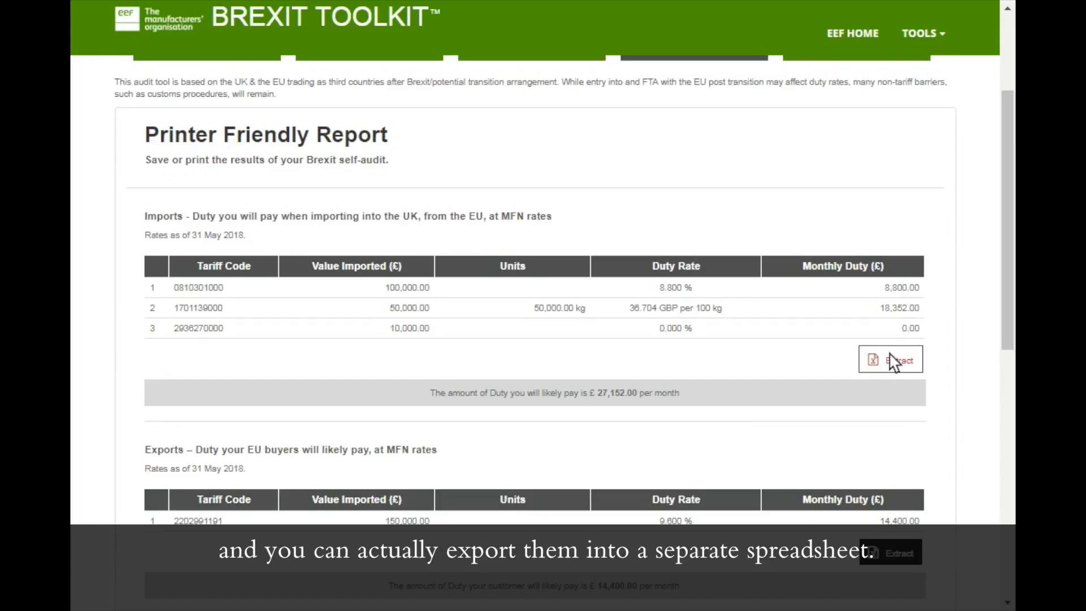
scroll(717, 344, down, 3)
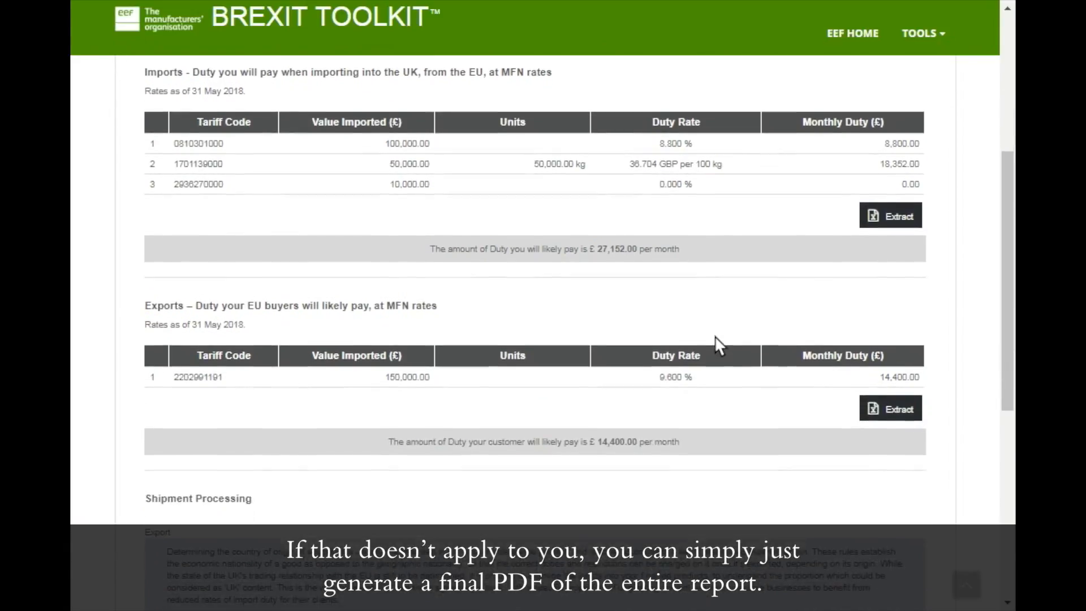
scroll(717, 344, down, 8)
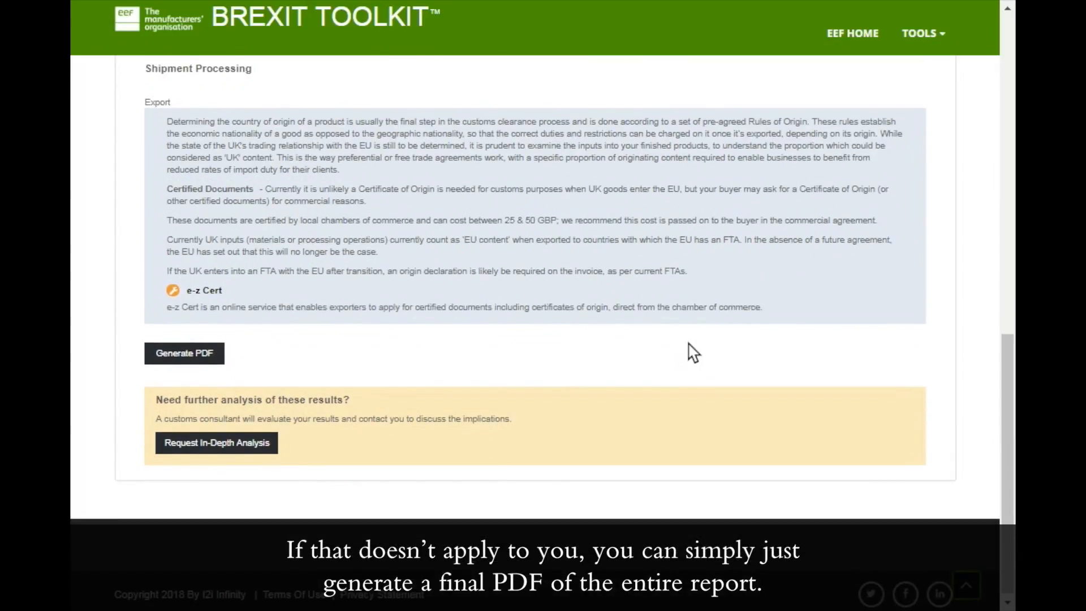